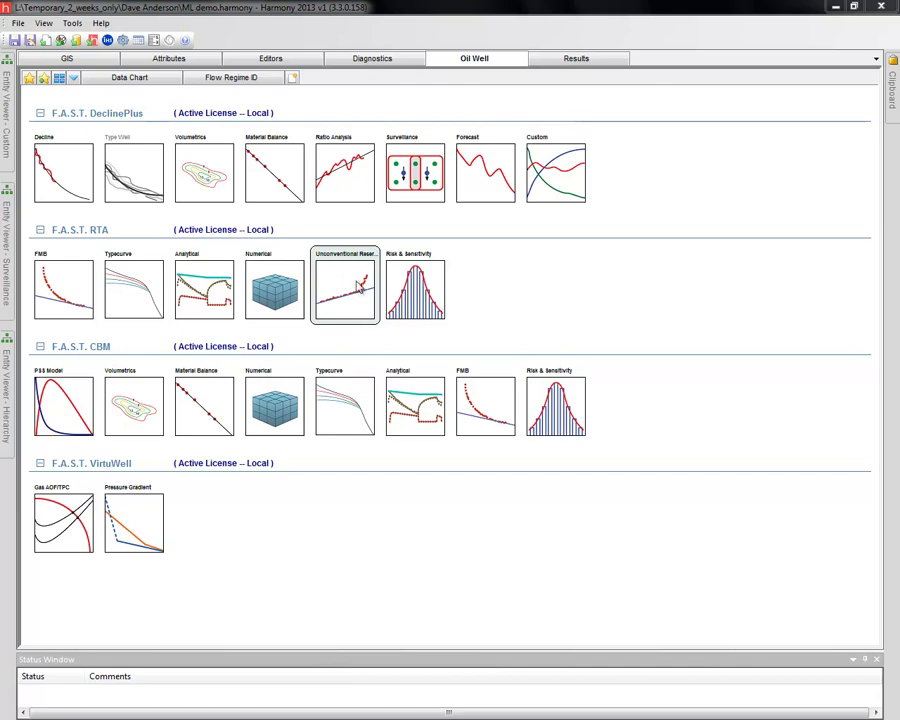
- From the Unconventional Reservoir tile menu, select Oil > Superposition Time > Most Likely
click(346, 283)
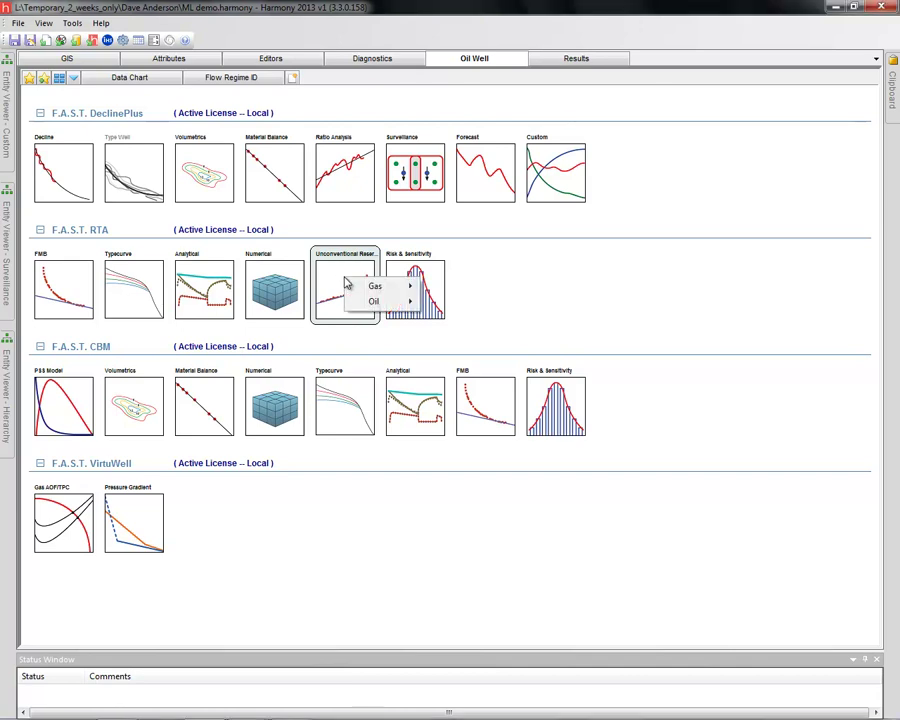
mouse_move(373, 303)
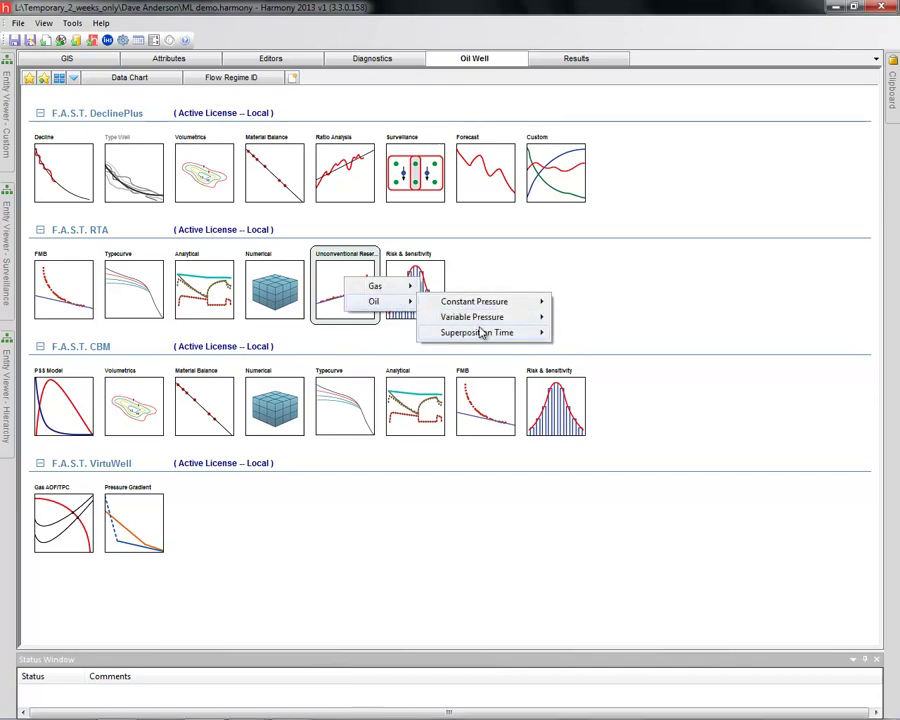
mouse_move(520, 332)
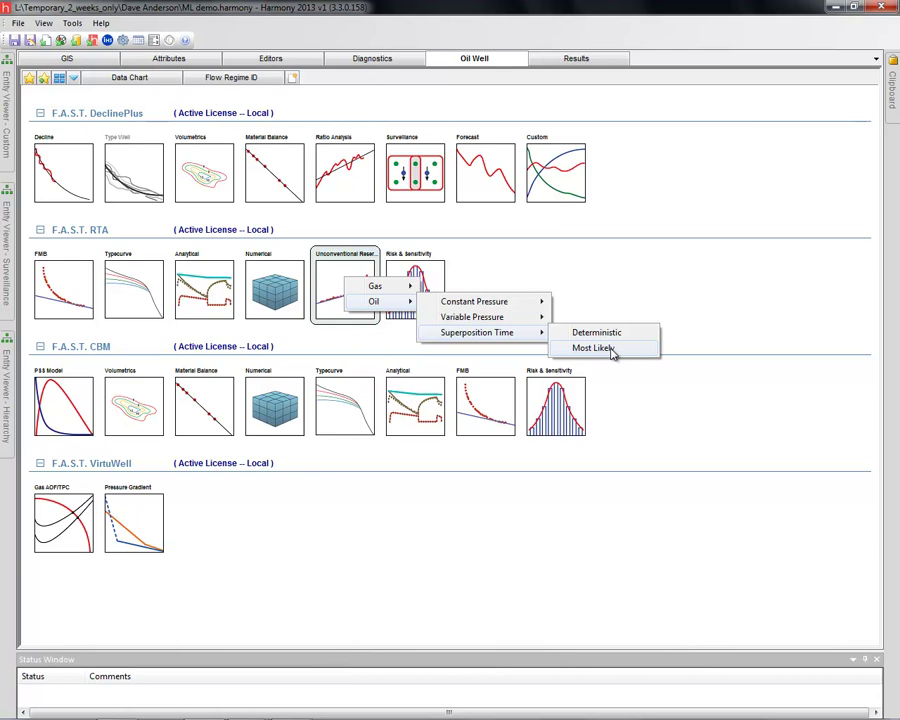
click(610, 348)
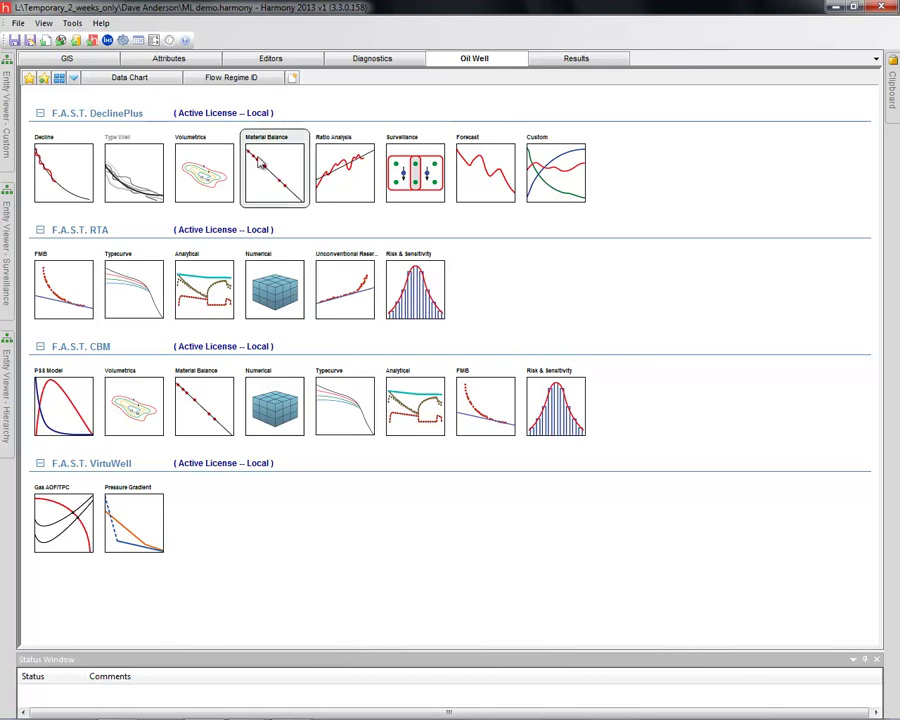
click(374, 58)
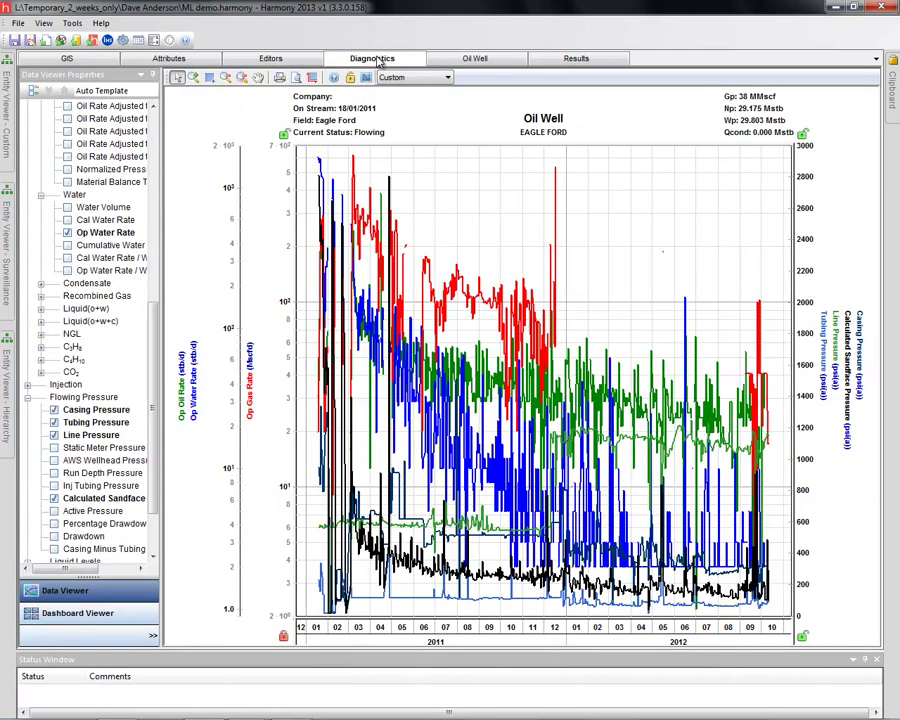
mouse_move(668, 445)
click(476, 59)
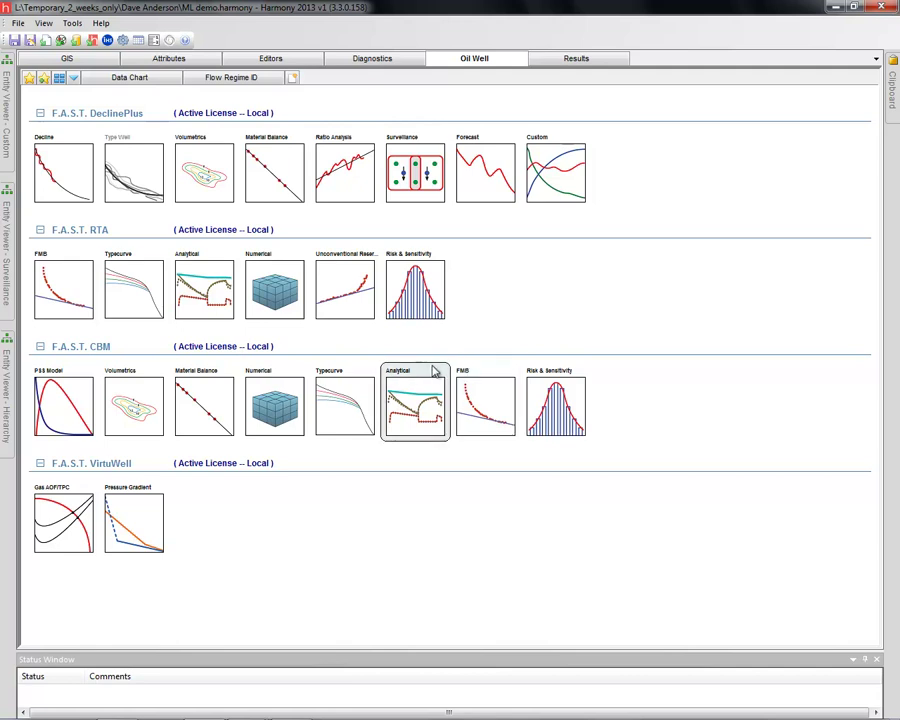
- Show Flow Regime ID with its Square Root Time, Flowing Material Balance, Type Curve and Forecast plots
click(229, 77)
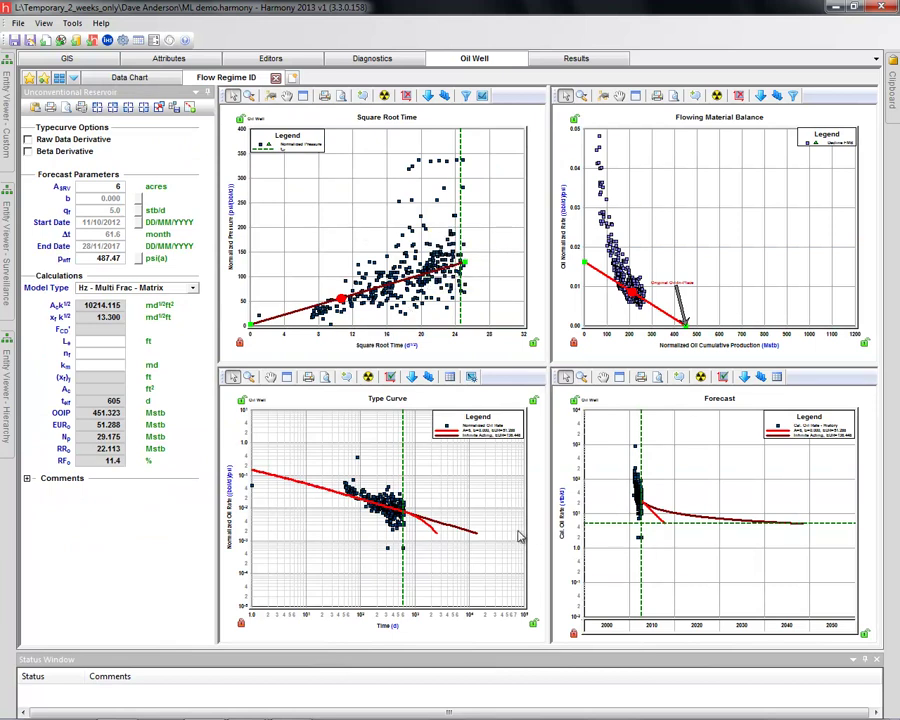
mouse_move(405, 530)
mouse_move(612, 305)
mouse_move(378, 293)
mouse_move(300, 311)
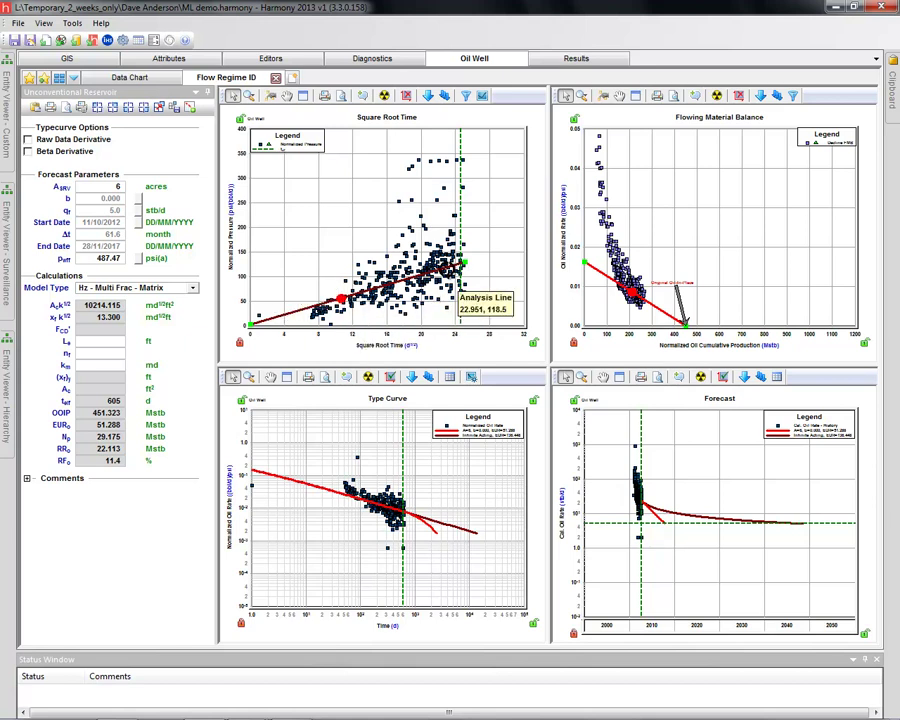
mouse_move(455, 292)
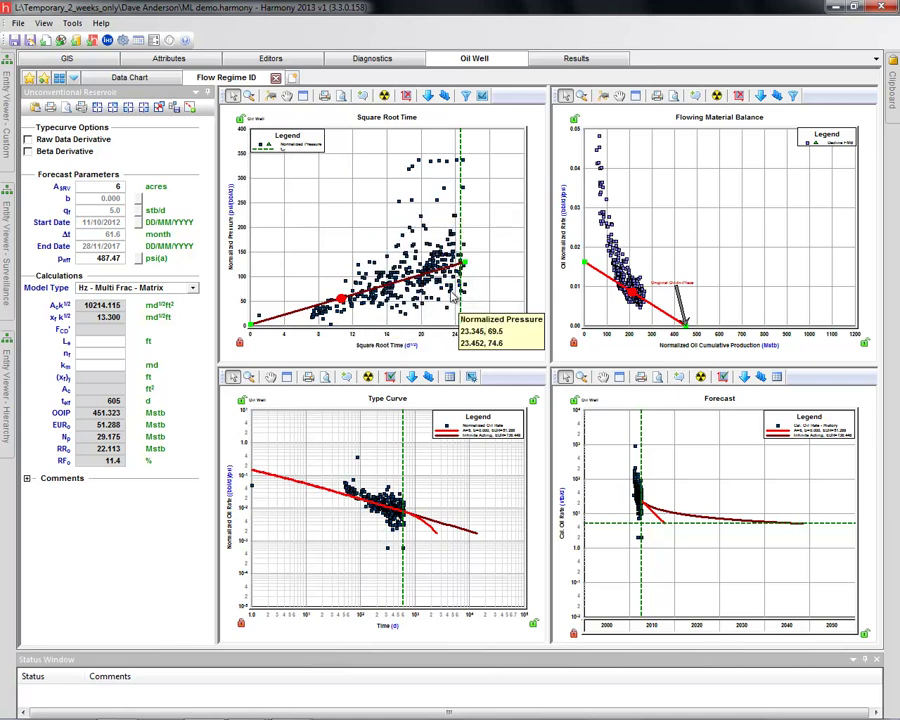
mouse_move(327, 322)
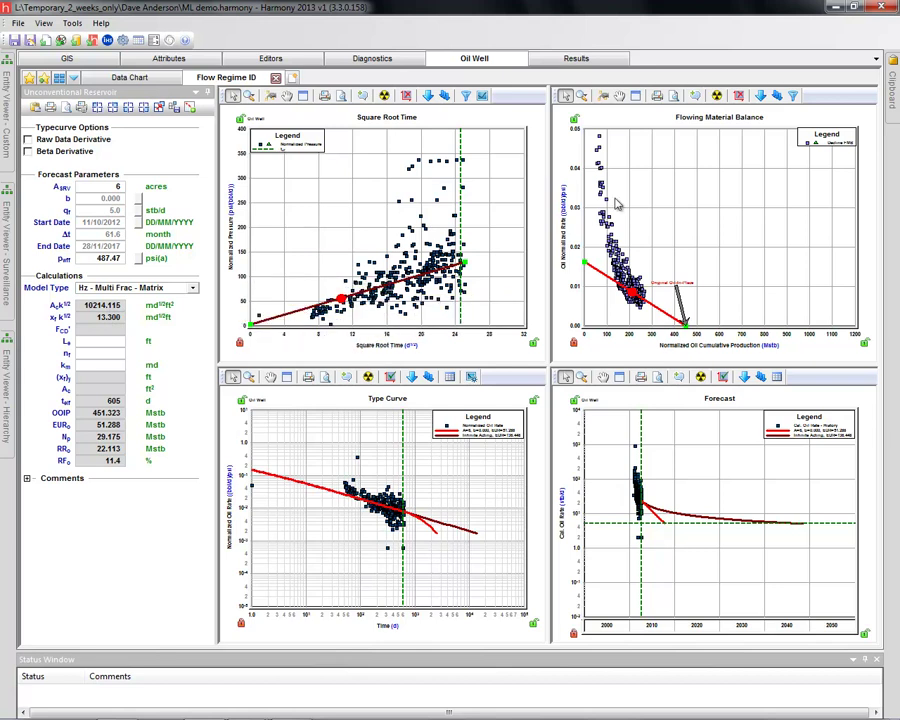
- Nudge the Square Root Time end-time marker and zoom the Flowing Material Balance x-axis to 0–600
mouse_move(463, 190)
mouse_down()
mouse_move(455, 200)
mouse_move(463, 200)
mouse_up()
drag(631, 293, 787, 322)
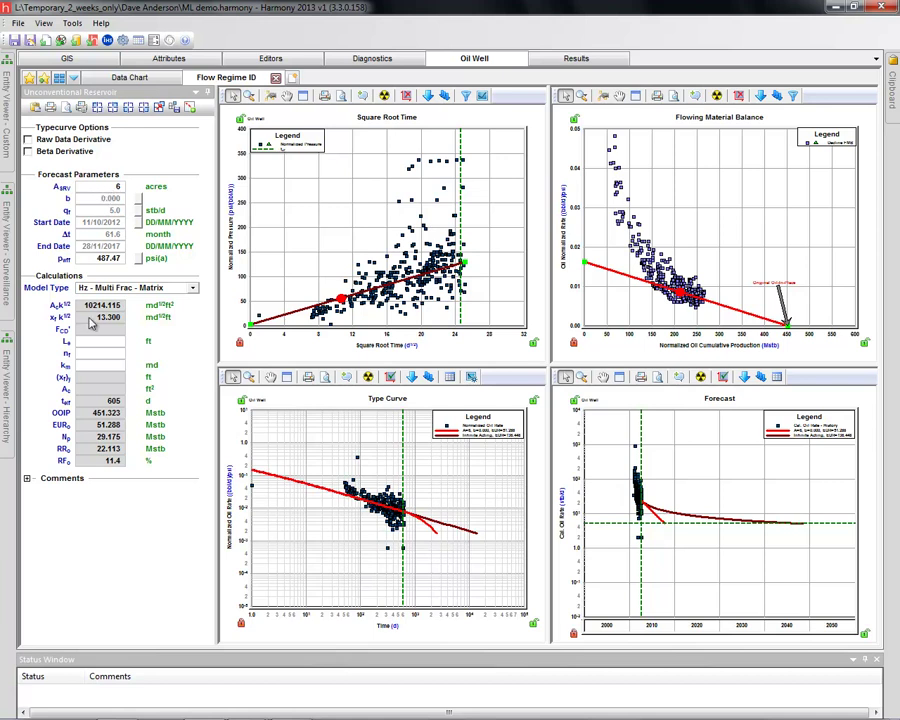
click(86, 260)
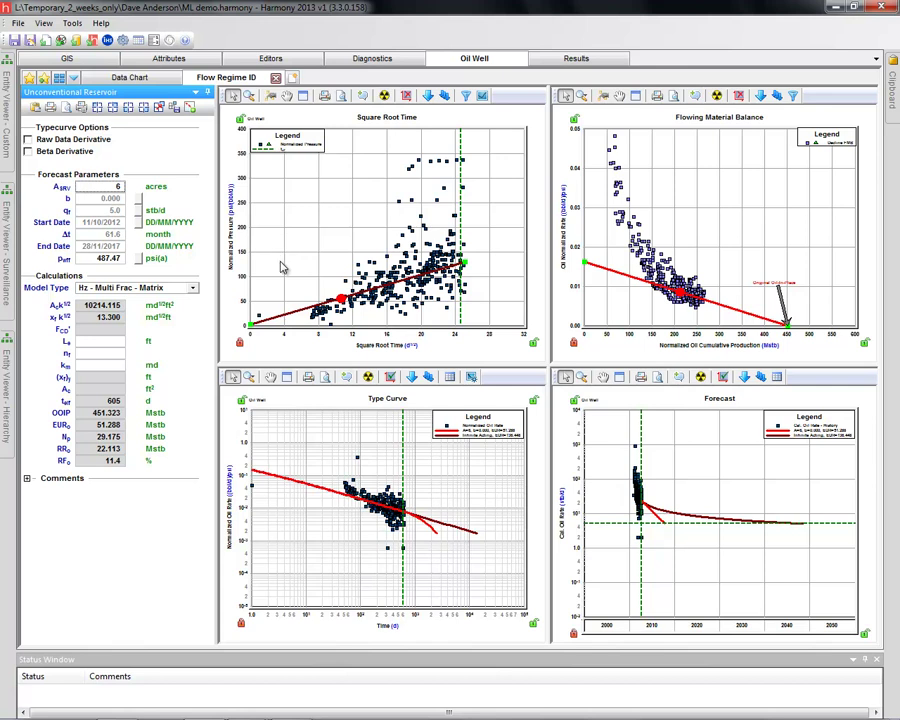
- Return focus to the Square Root Time plot
click(283, 268)
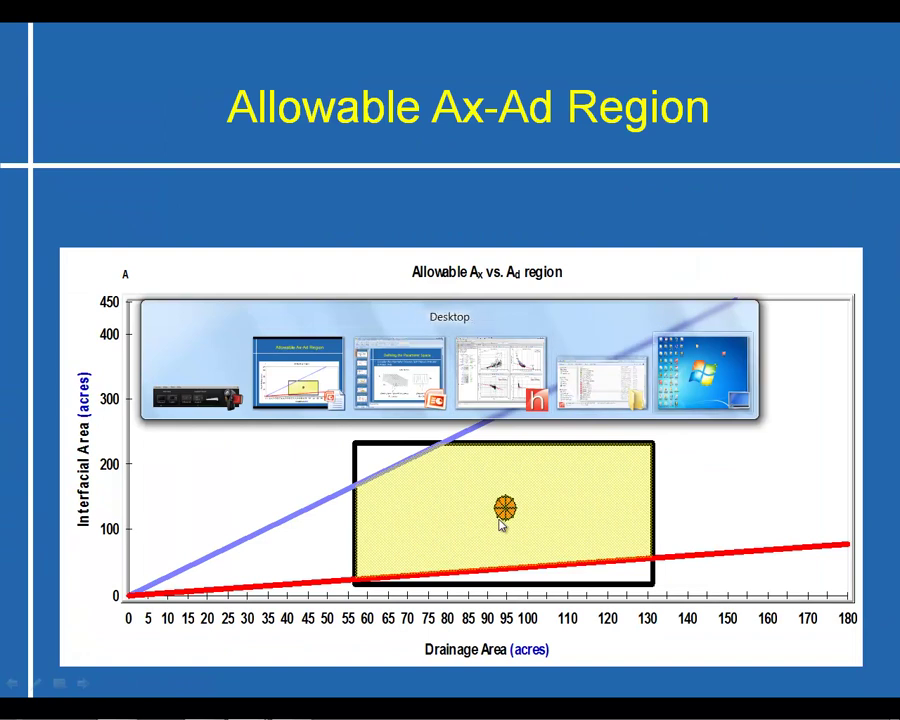
key(alt+Tab)
key(alt+Tab)
key(alt+Tab)
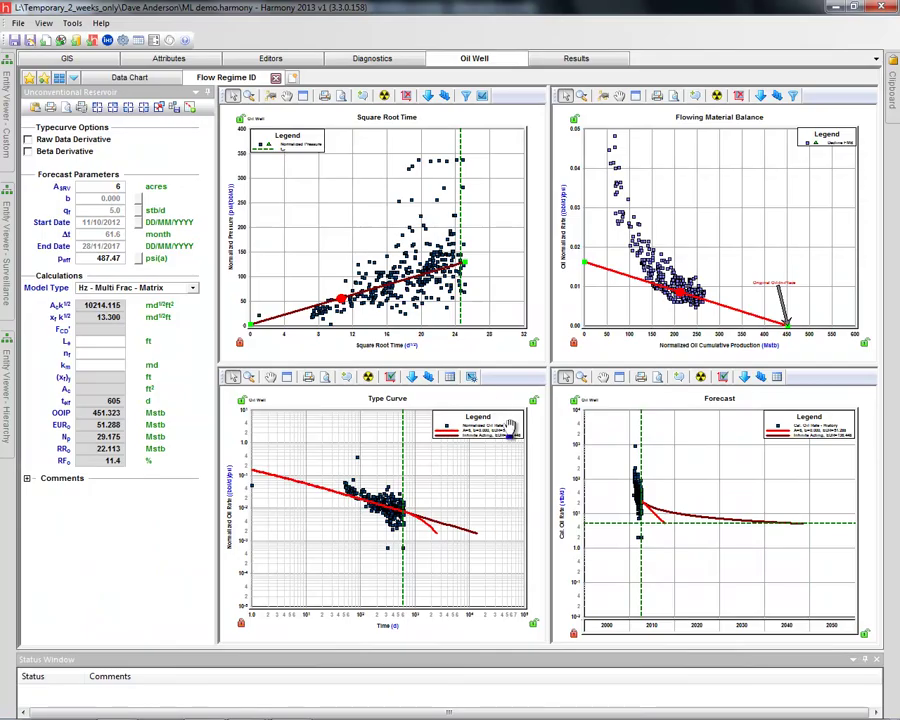
- Start a new worksheet and choose Unconventional Reservoir Oil > Superposition Time > Most Likely
mouse_move(456, 294)
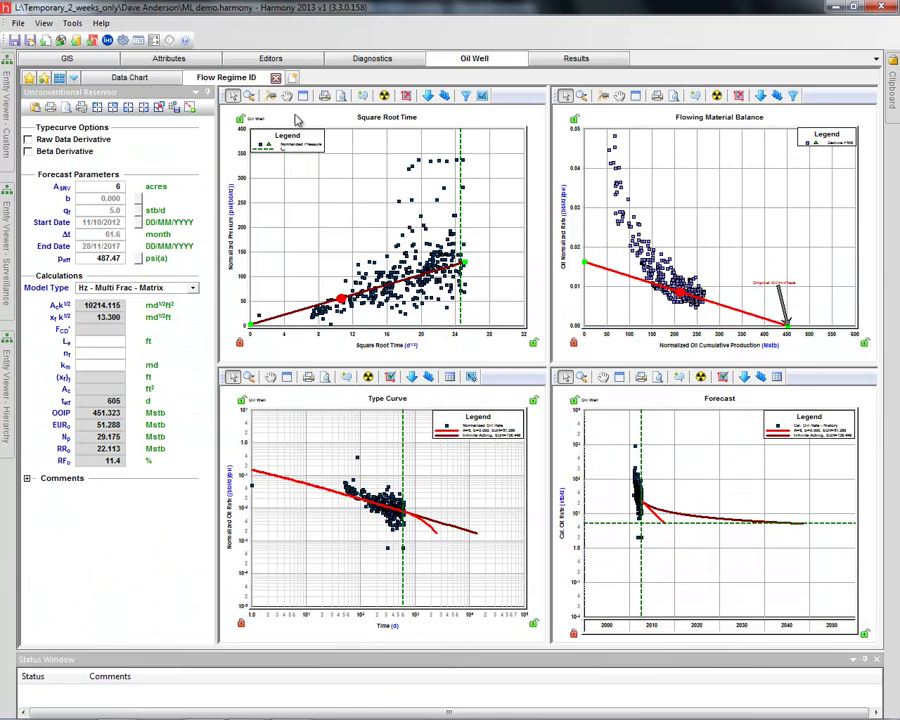
click(294, 78)
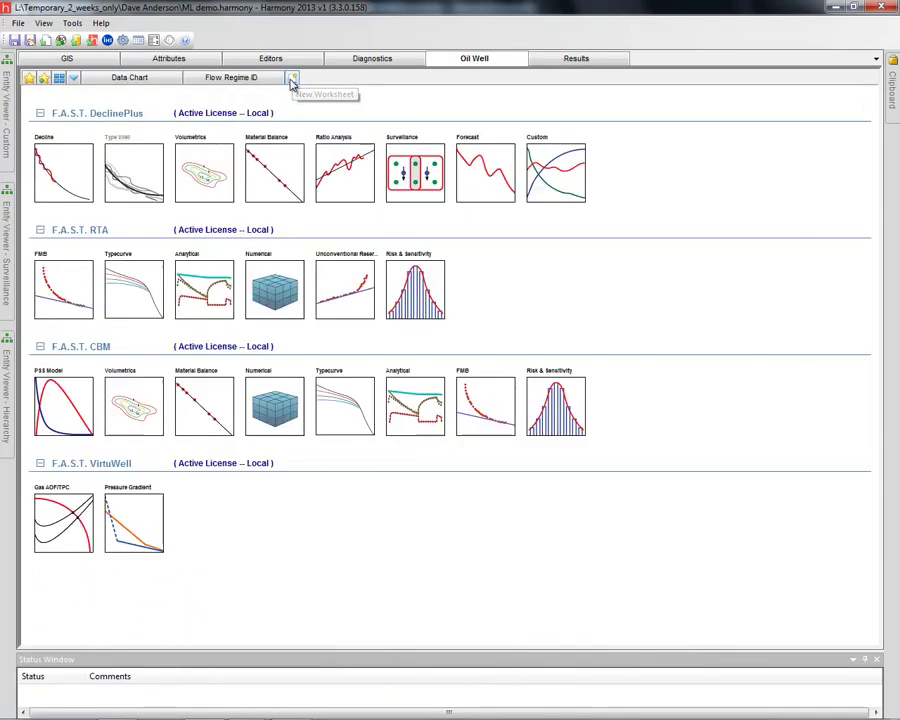
click(338, 287)
mouse_move(366, 310)
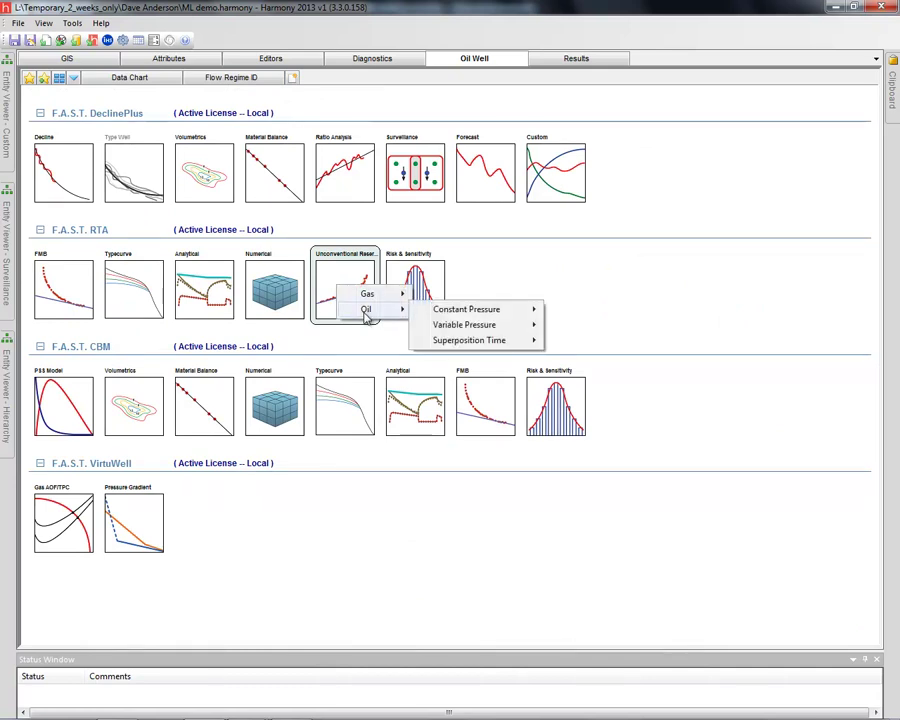
mouse_move(490, 341)
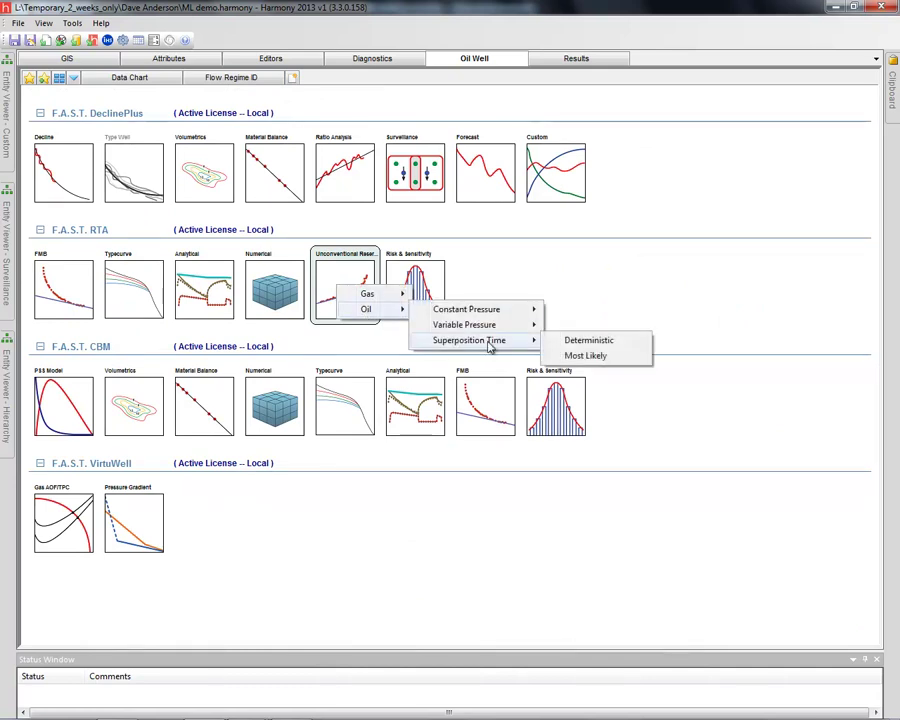
click(594, 358)
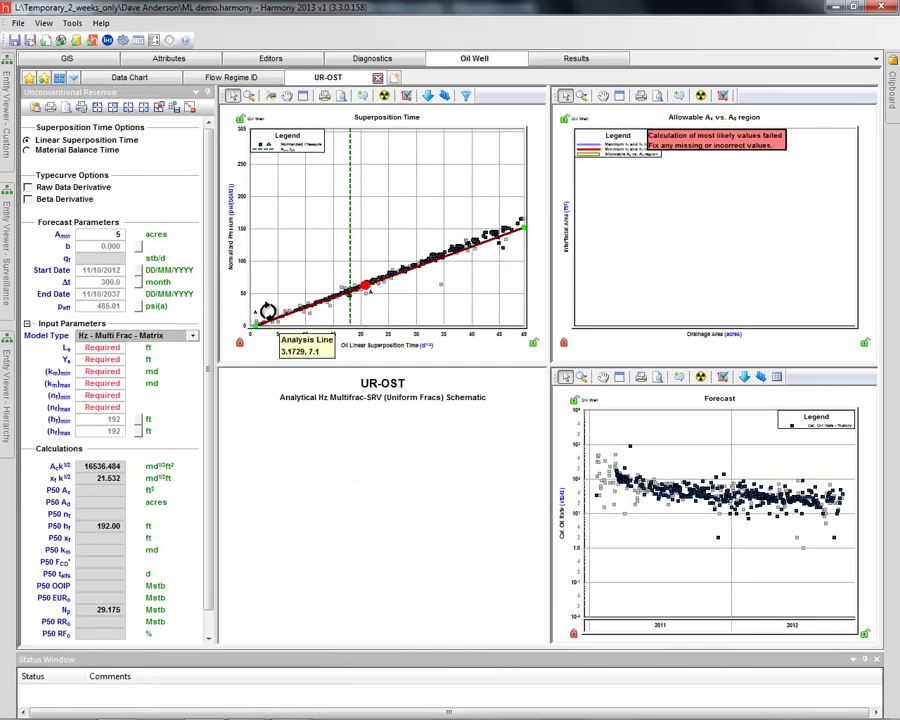
- Enter Lf 5366 ft and Ye 500 ft in the Input Parameters
click(95, 347)
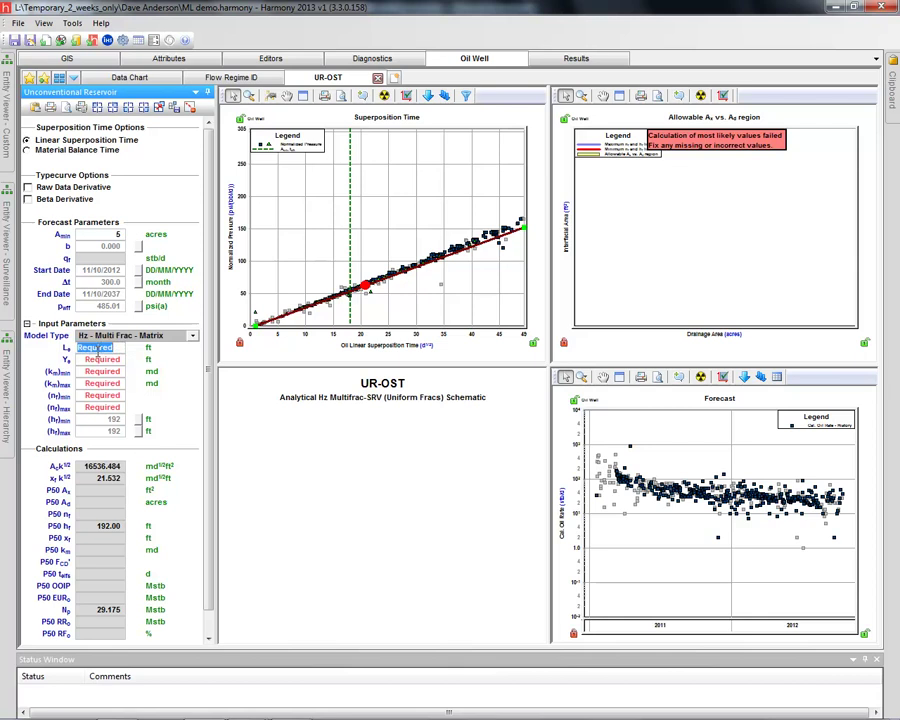
text(5366)
key(Tab)
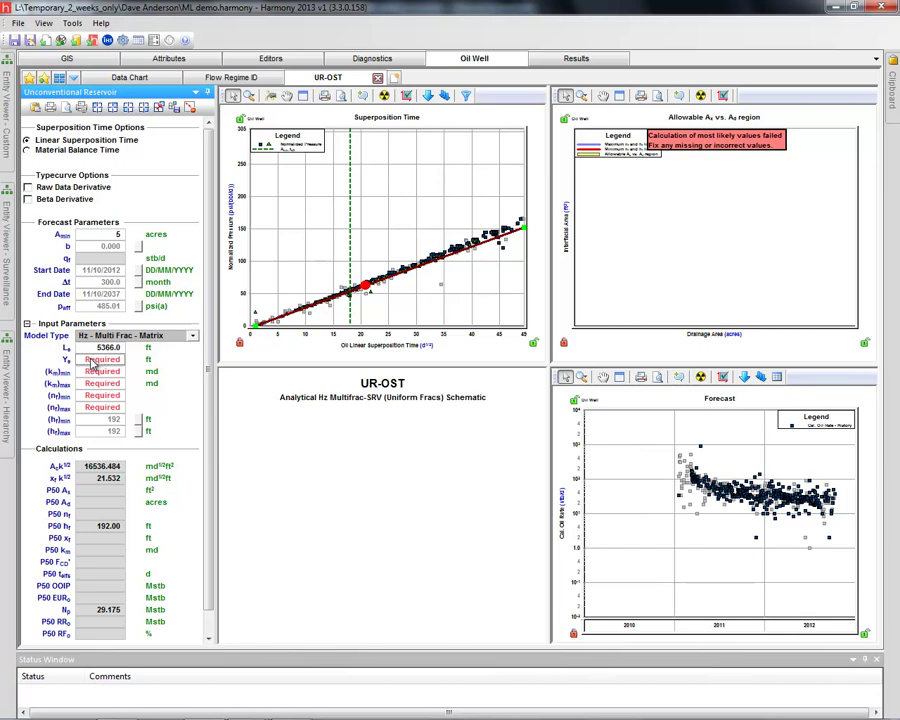
click(88, 361)
text(500)
key(Tab)
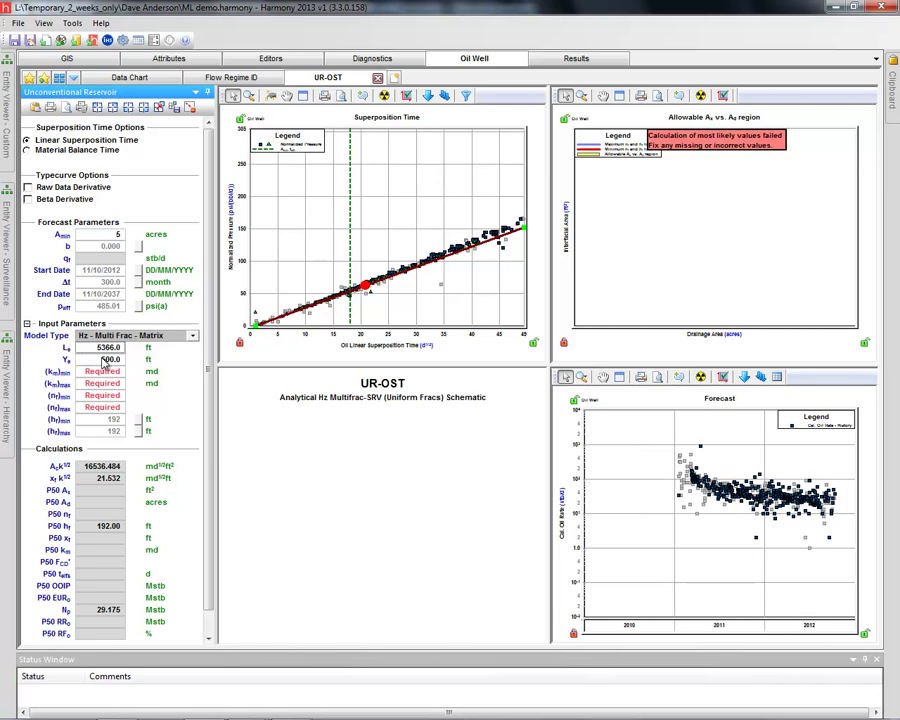
click(101, 347)
click(101, 361)
- Set the matrix permeability range from 1e-06 to 1e-03 md
click(94, 375)
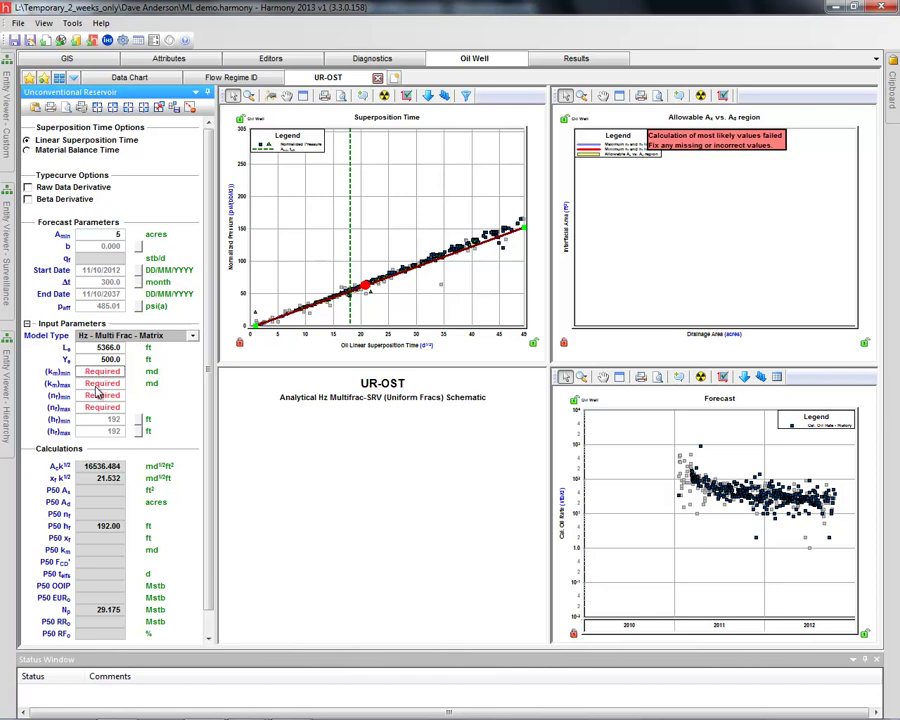
double_click(95, 372)
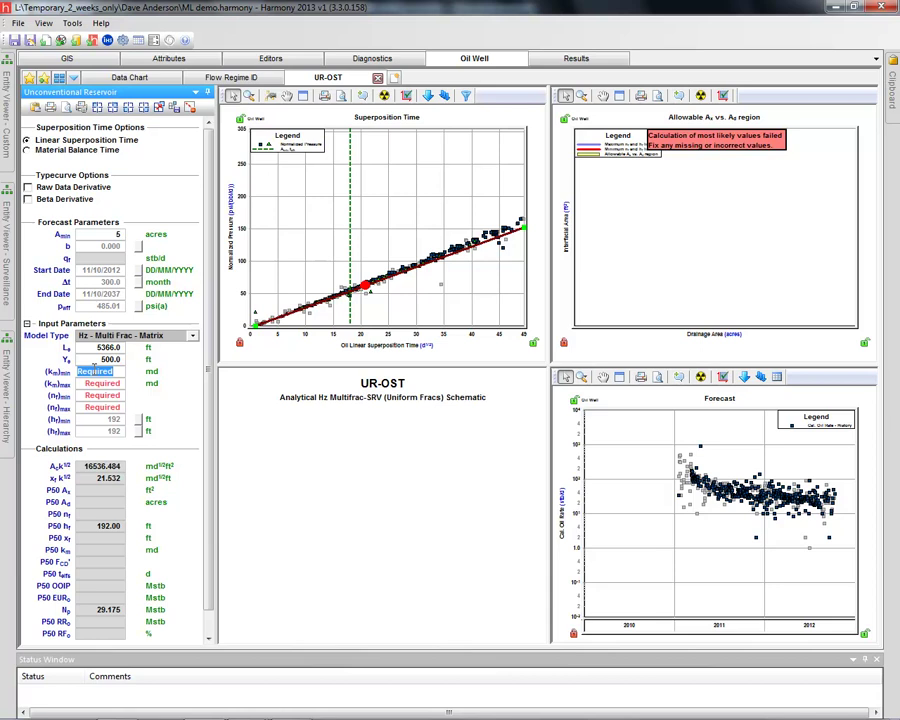
text(1.000e-06)
click(88, 388)
double_click(88, 385)
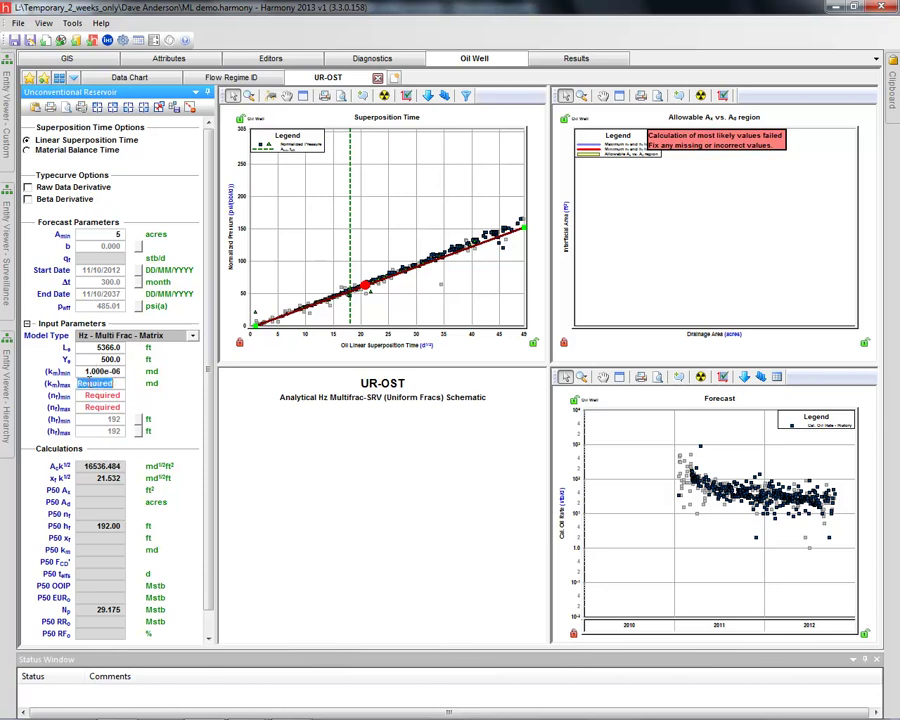
text(1.000e-03)
key(Tab)
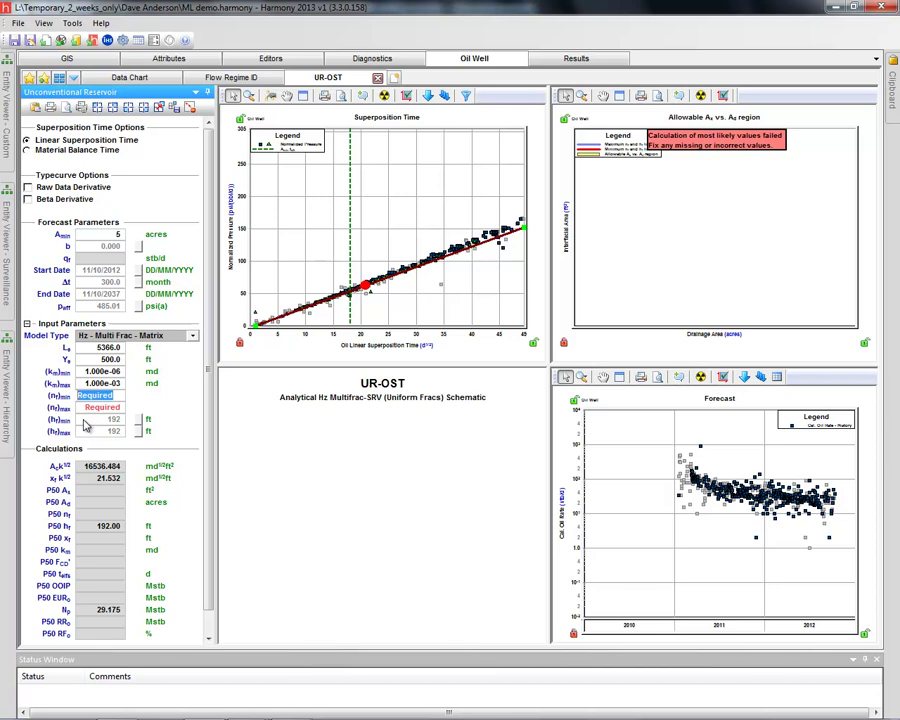
- Set the fracture count from 16 to 80 and run the P50 calculation
text(16)
click(93, 410)
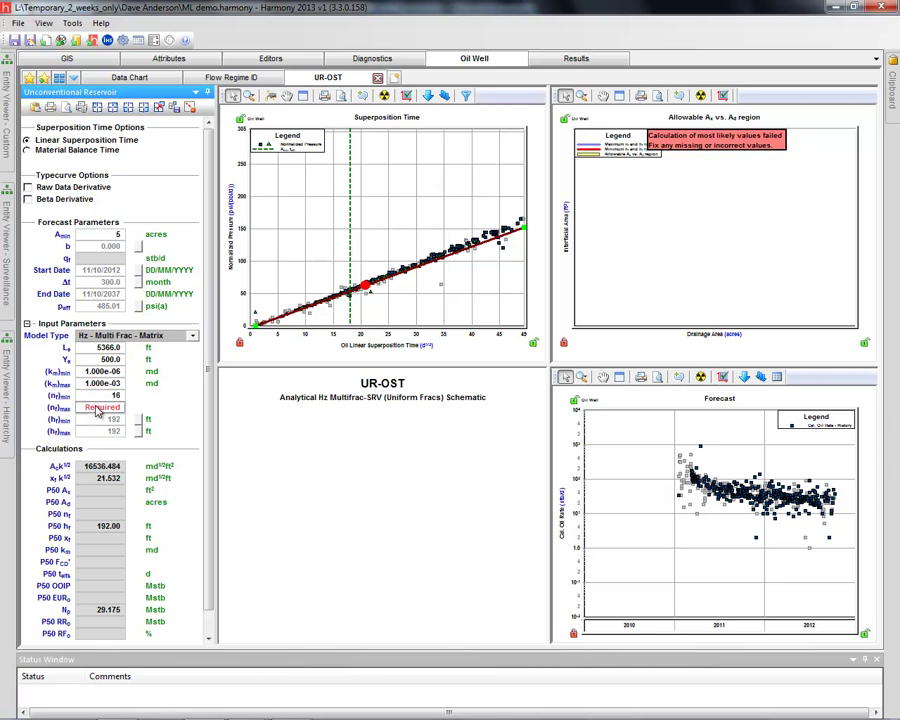
click(97, 410)
text(80)
key(Return)
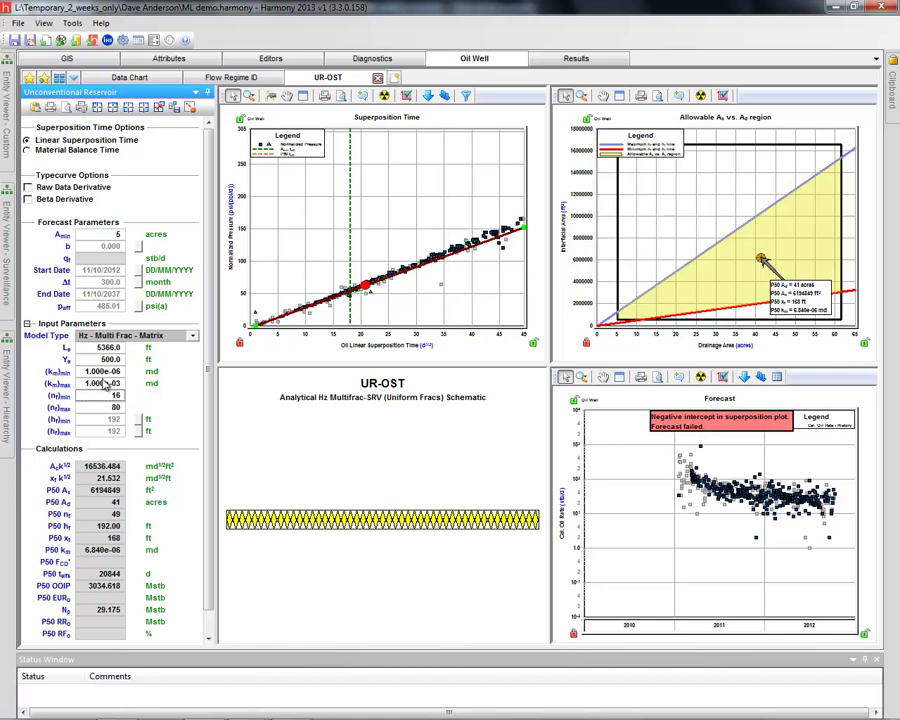
- Narrow matrix permeability to 1e-05 minimum and 1e-04 maximum md
click(99, 384)
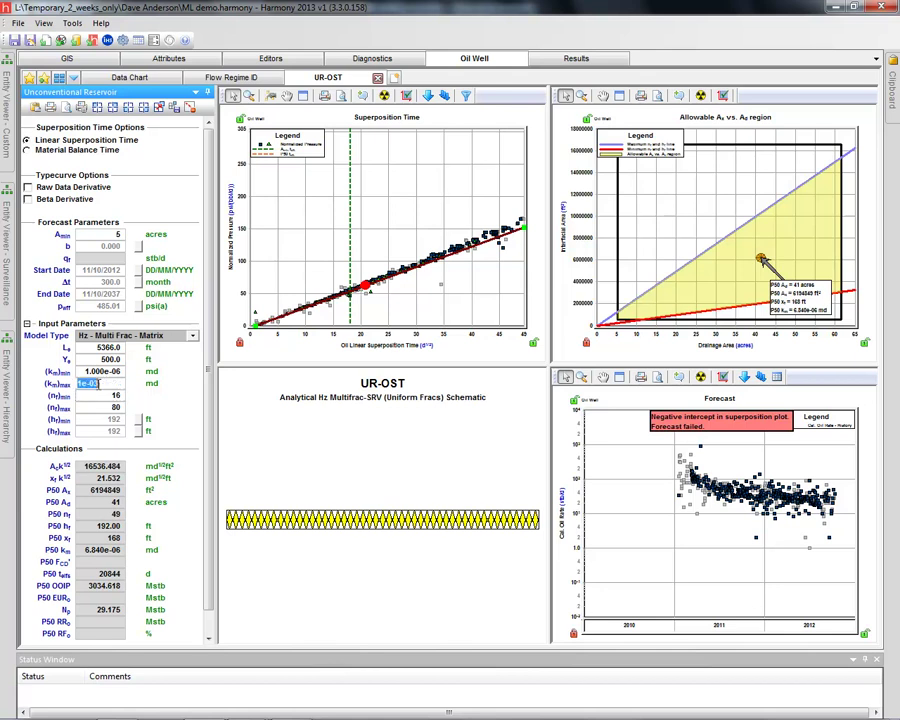
click(103, 384)
key(Return)
click(105, 371)
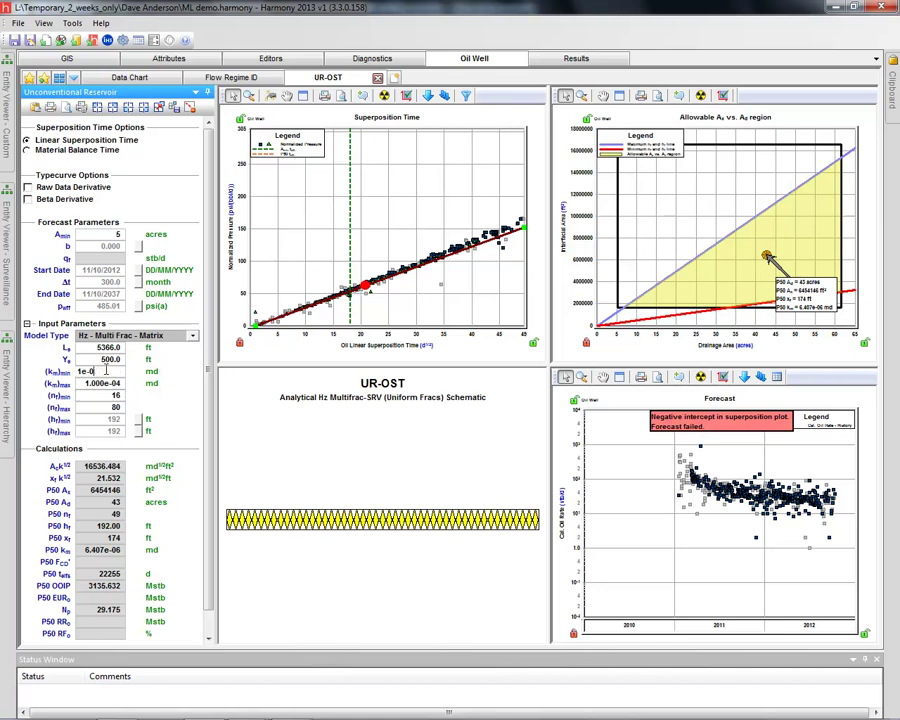
text(5)
key(Tab)
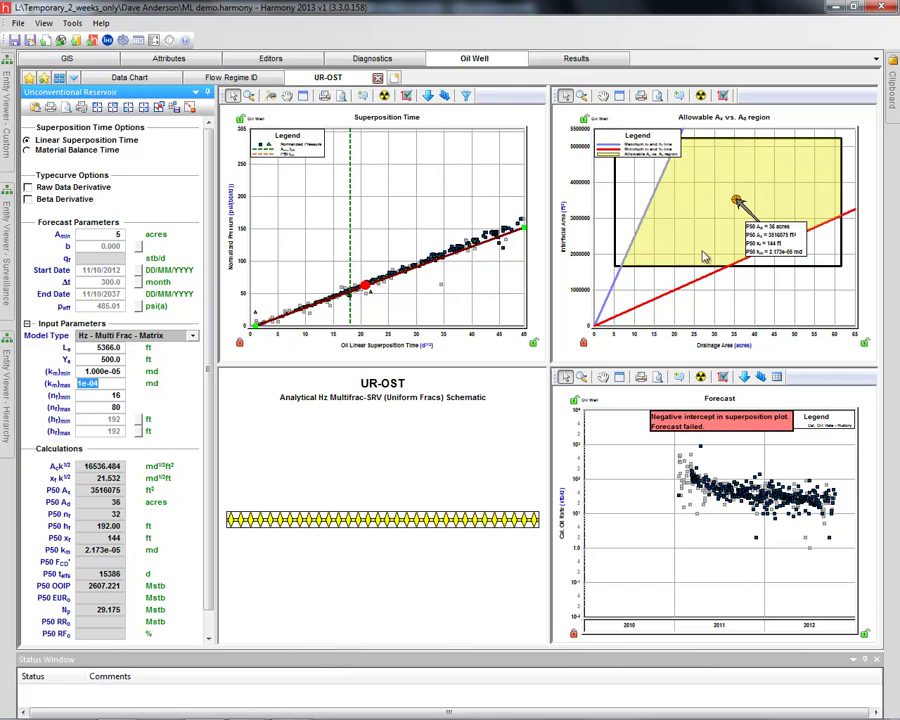
key(Return)
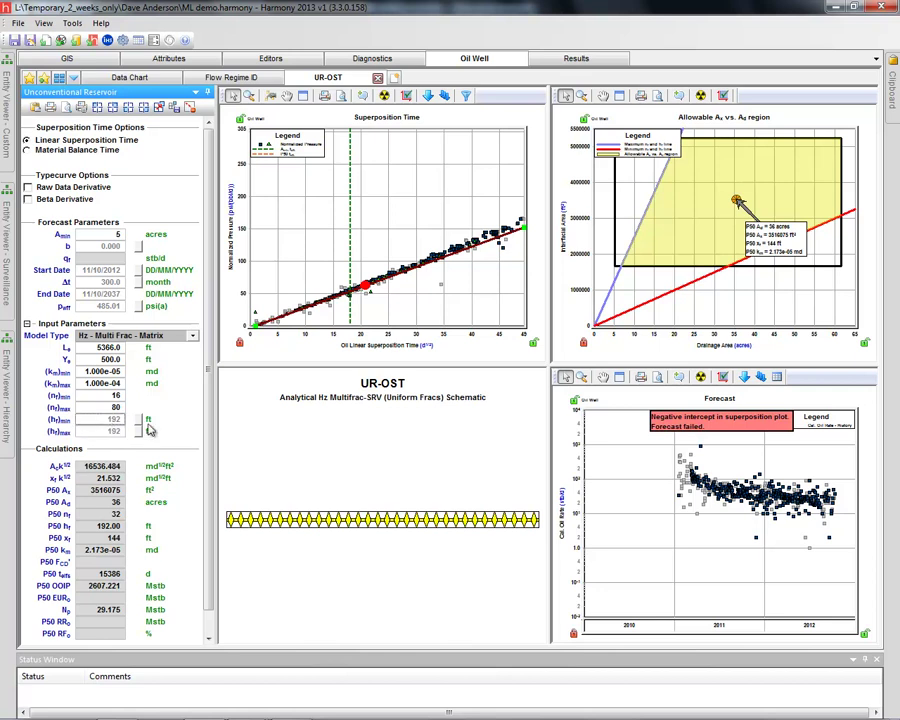
- Stretch the Allowable chart axis to 10,000,000 and refit the Superposition Time analysis line
drag(576, 240, 575, 256)
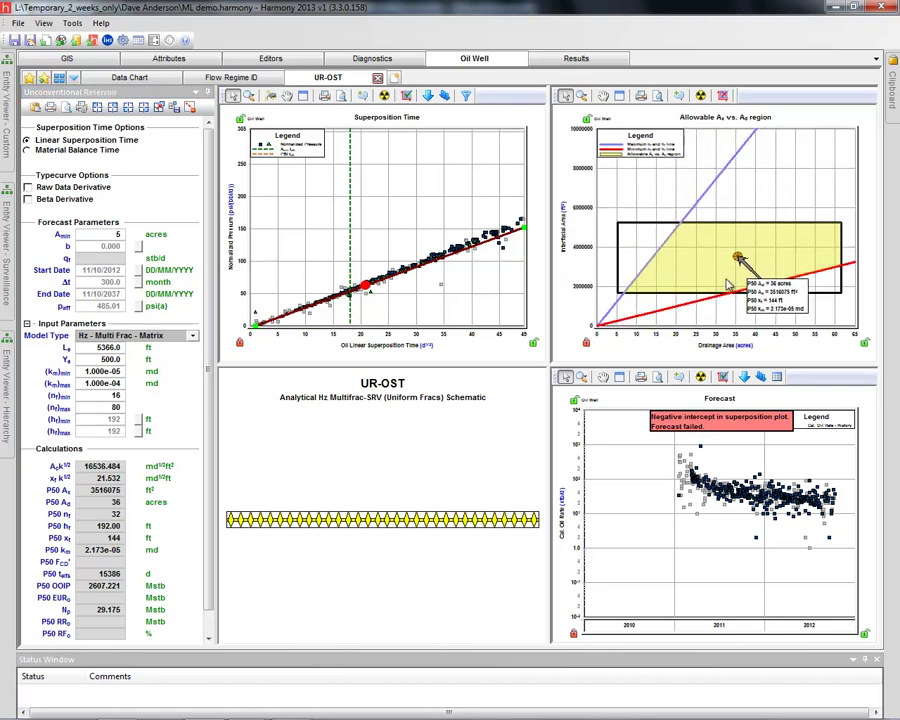
mouse_move(358, 287)
mouse_down()
mouse_move(362, 280)
mouse_move(356, 288)
mouse_up()
click(355, 288)
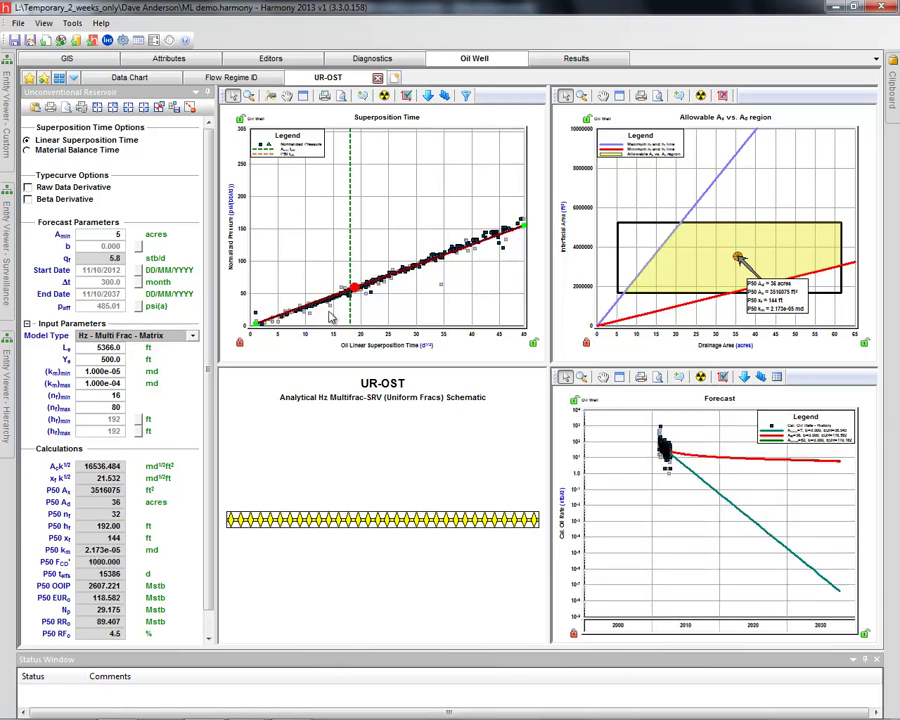
drag(259, 322, 251, 325)
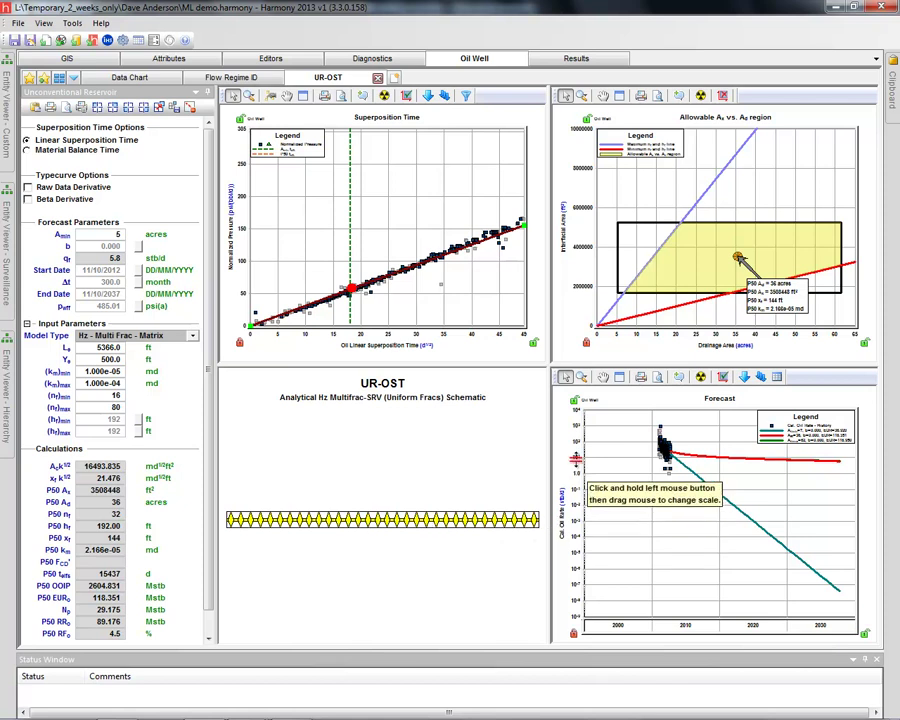
- Rescale the maximized Forecast plot's oil rate and yearly time axes, then restore four panels
click(619, 376)
drag(250, 272, 241, 287)
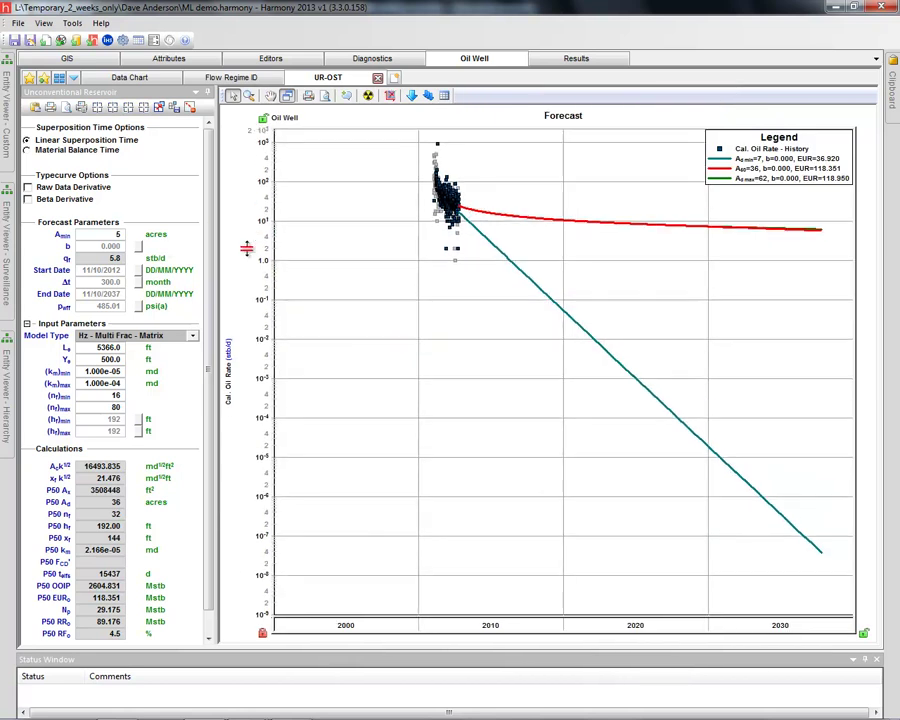
drag(390, 626, 284, 626)
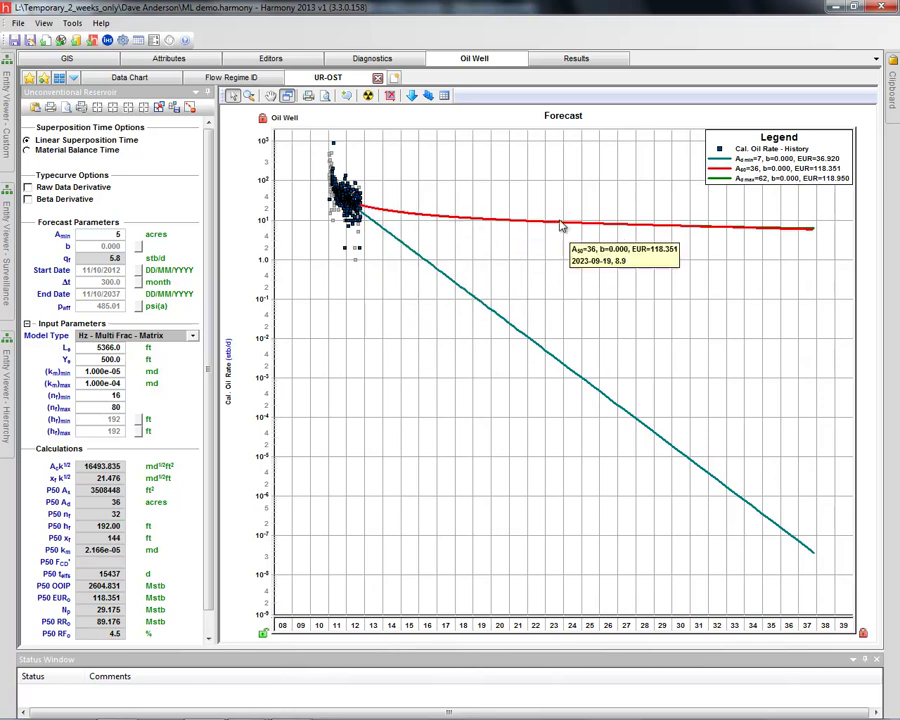
click(287, 95)
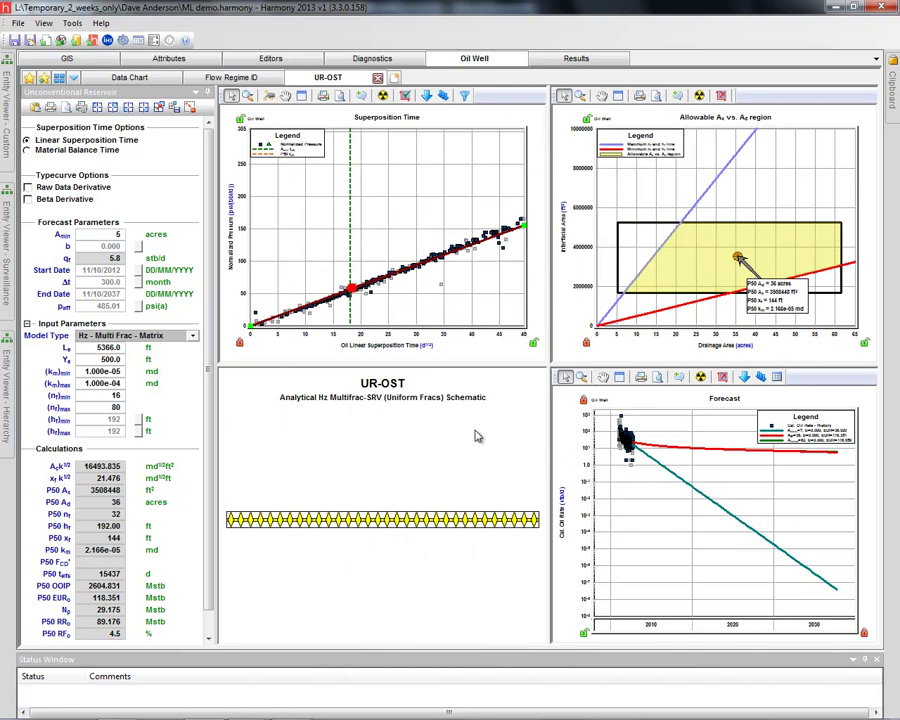
- Enter 6 acres as the UR-OST minimum drainage area (Amin) value
click(225, 82)
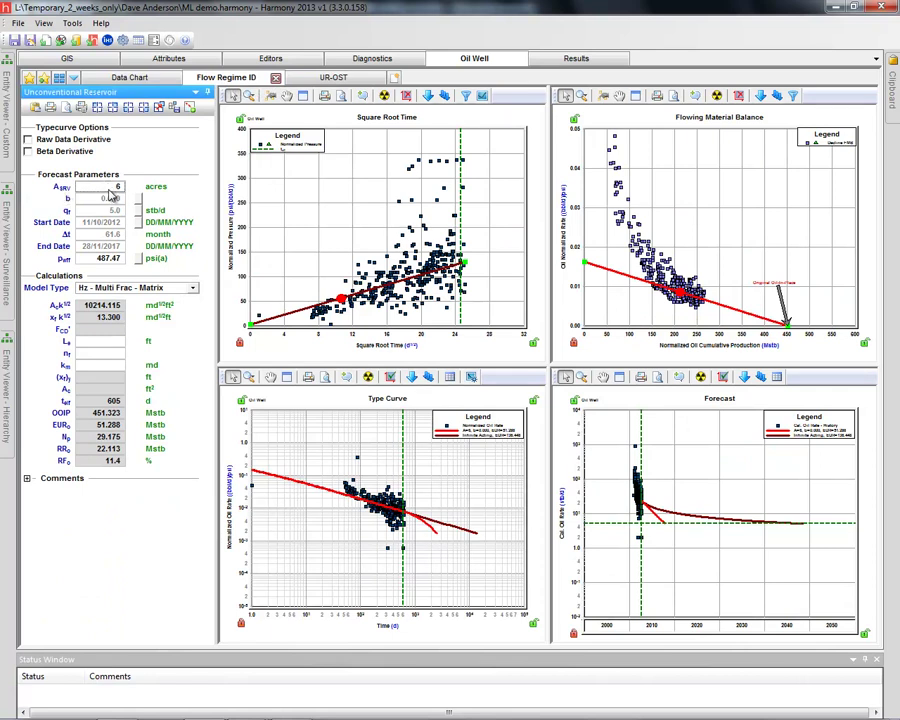
click(330, 77)
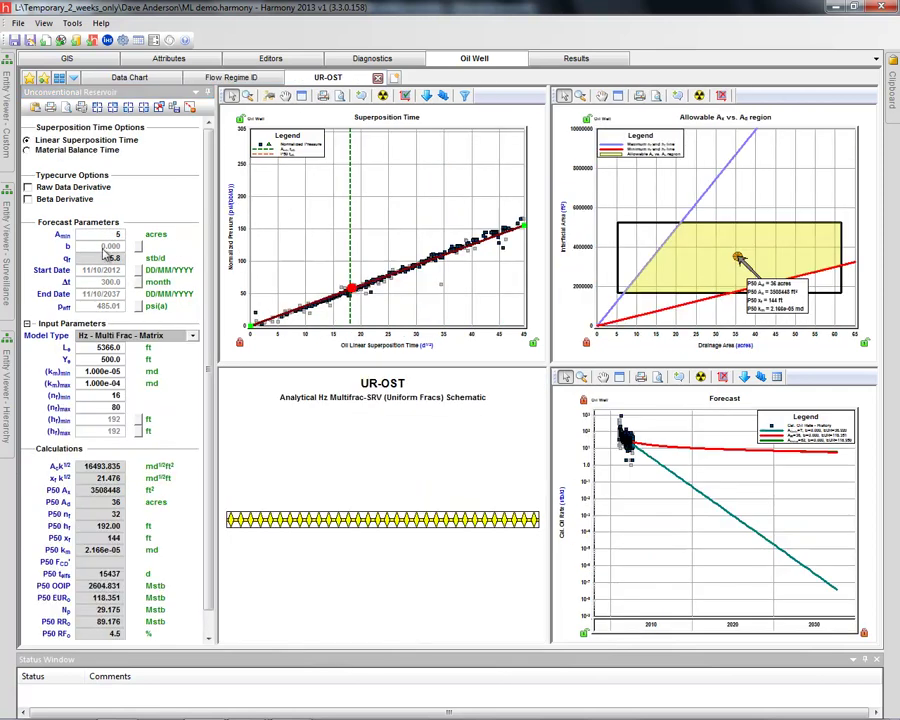
click(108, 234)
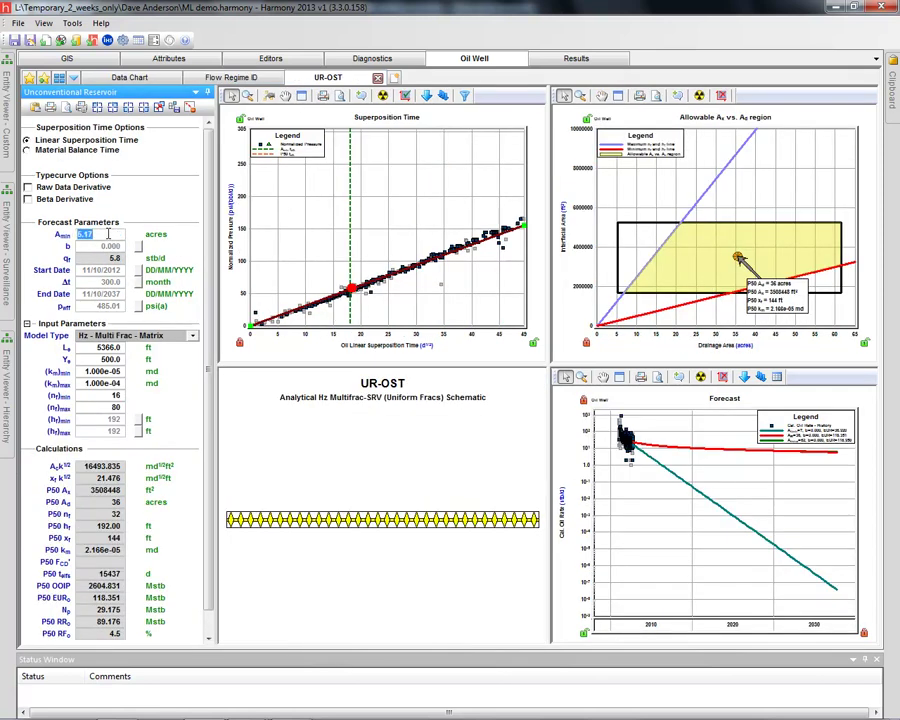
text(6)
key(Tab)
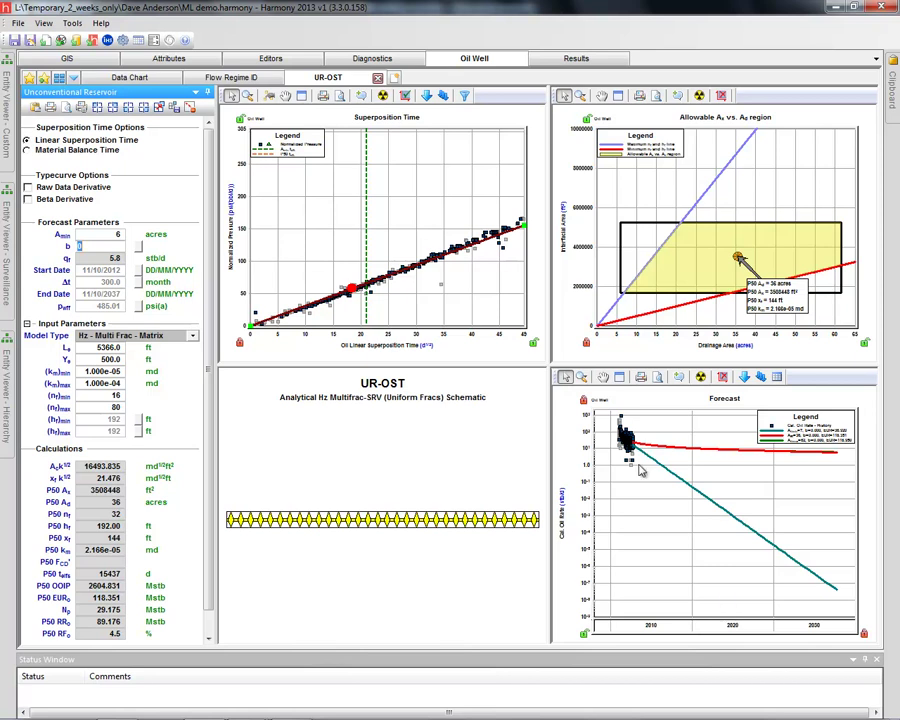
mouse_move(634, 437)
- Rescale the superposition time axis to 0–100 and drag the green dashed marker to give Amin 9 acres
click(367, 234)
drag(367, 234, 453, 290)
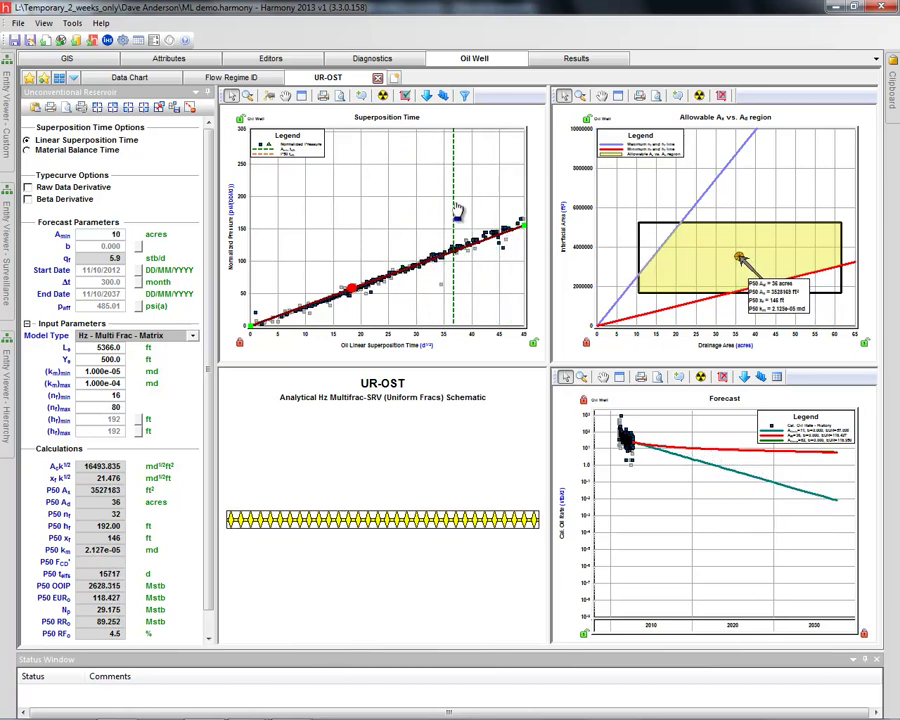
drag(459, 210, 478, 232)
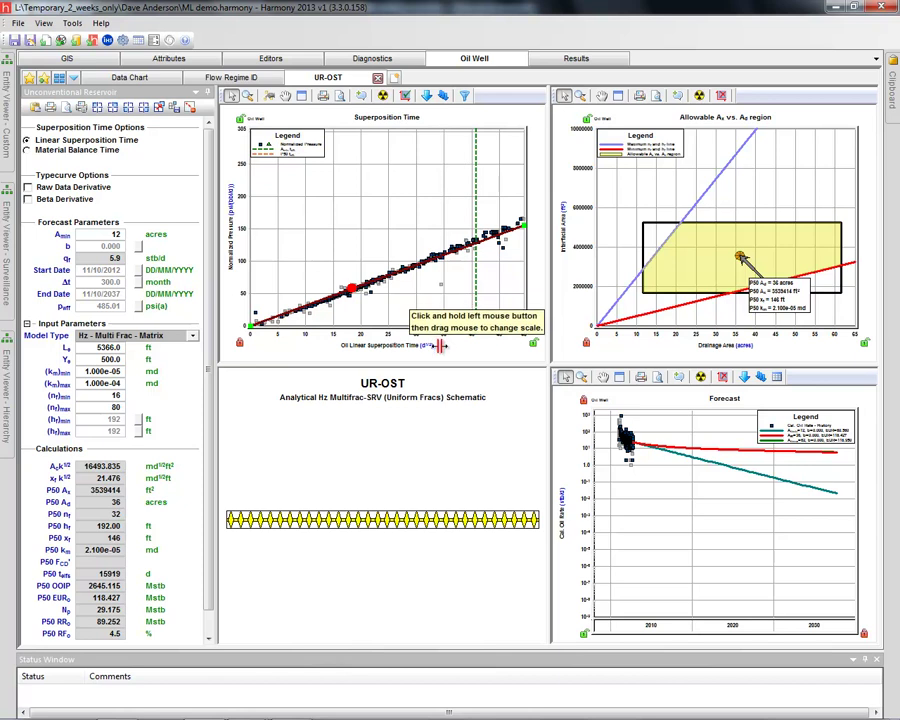
drag(437, 343, 343, 343)
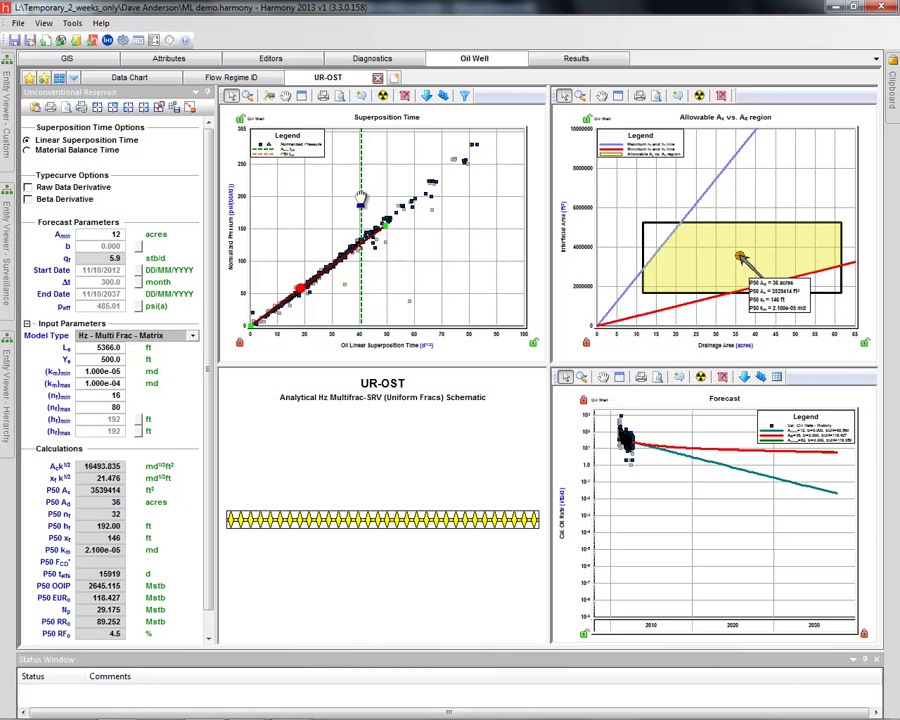
drag(363, 200, 343, 215)
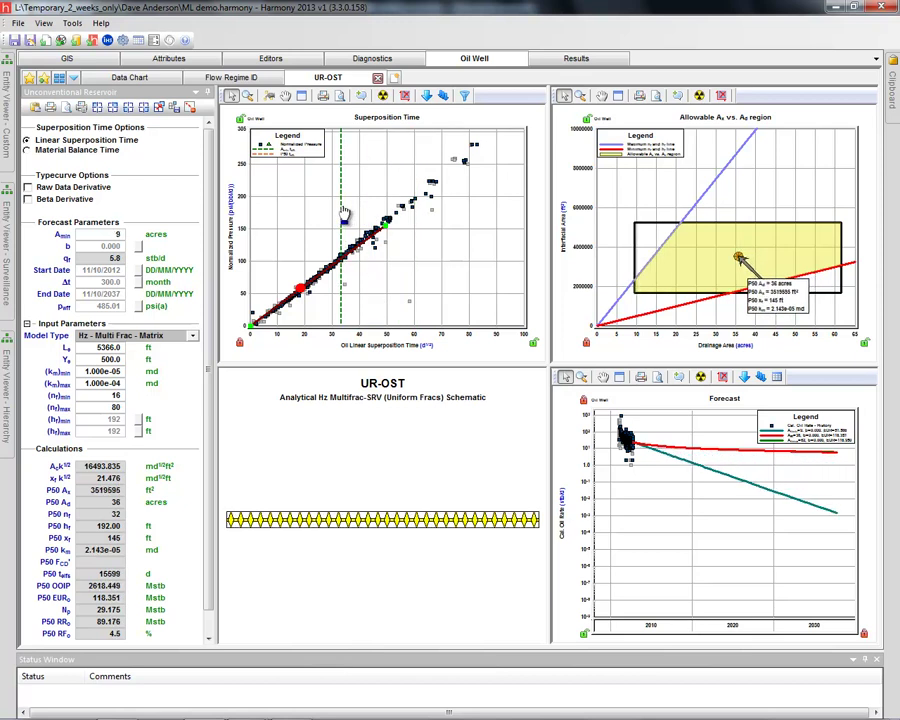